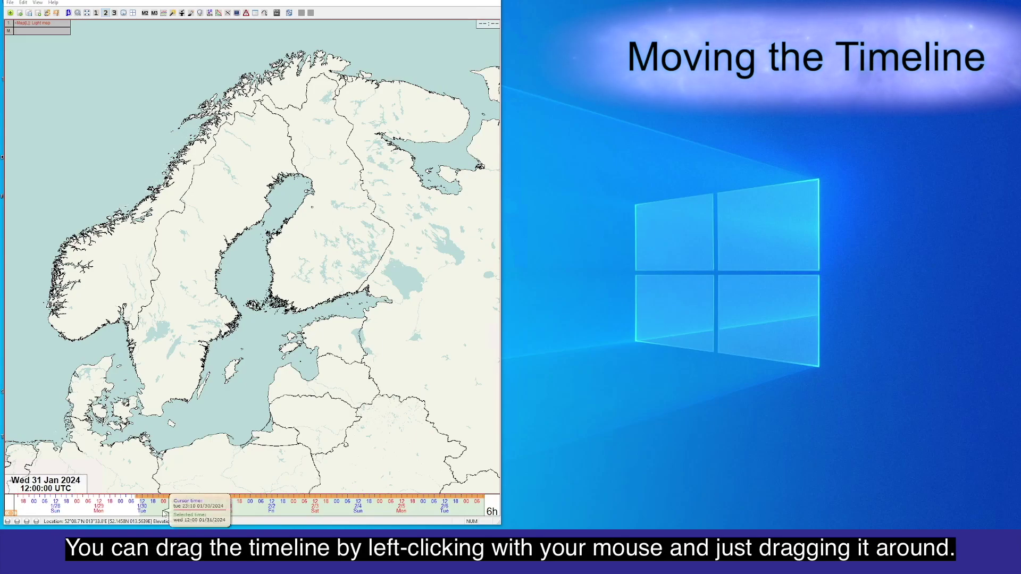
# Drag the bottom timeline sideways so it shows earlier dates, moving 1/30 Tue further along.
pyautogui.moveTo(165, 513)
pyautogui.mouseDown()
pyautogui.moveTo(315, 511)
pyautogui.moveTo(106, 511)
pyautogui.moveTo(158, 509)
pyautogui.mouseUp()
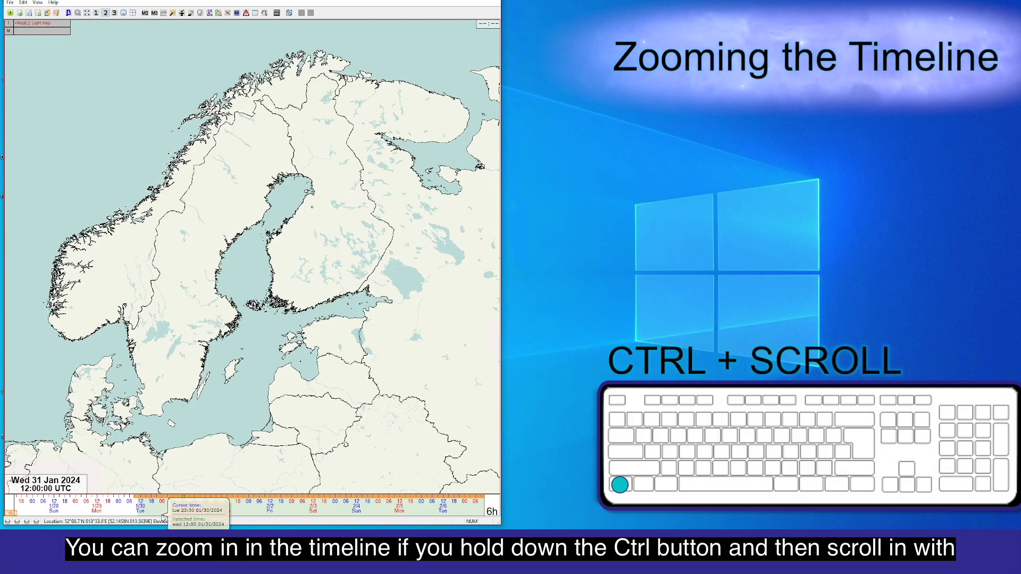
# Ctrl+scroll the timeline in to hourly detail, then back out to span 1/24 Wed–2/4 Sun.
pyautogui.scroll(2, 208, 511)
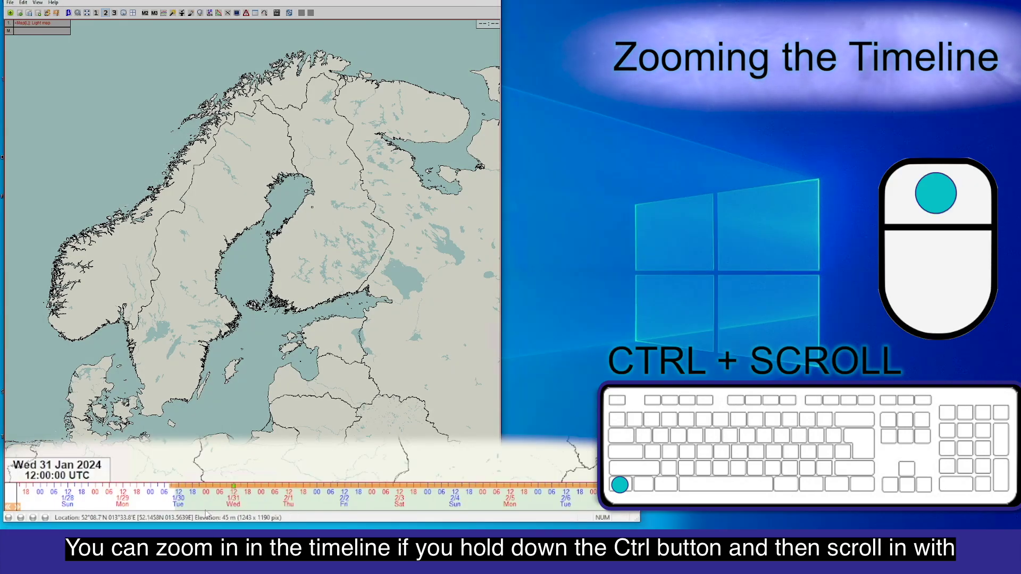
pyautogui.scroll(2, 209, 505)
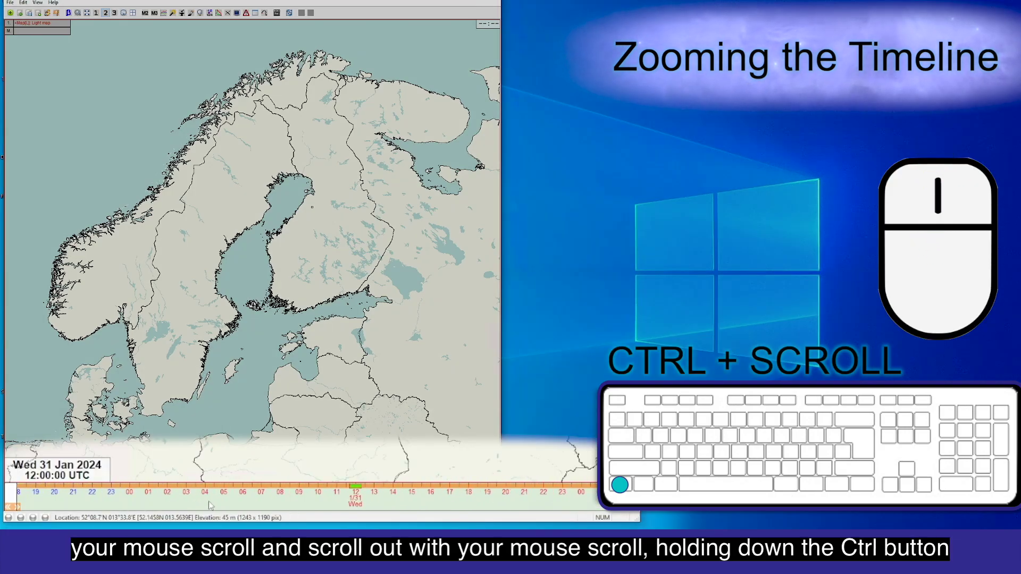
pyautogui.scroll(-4, 222, 502)
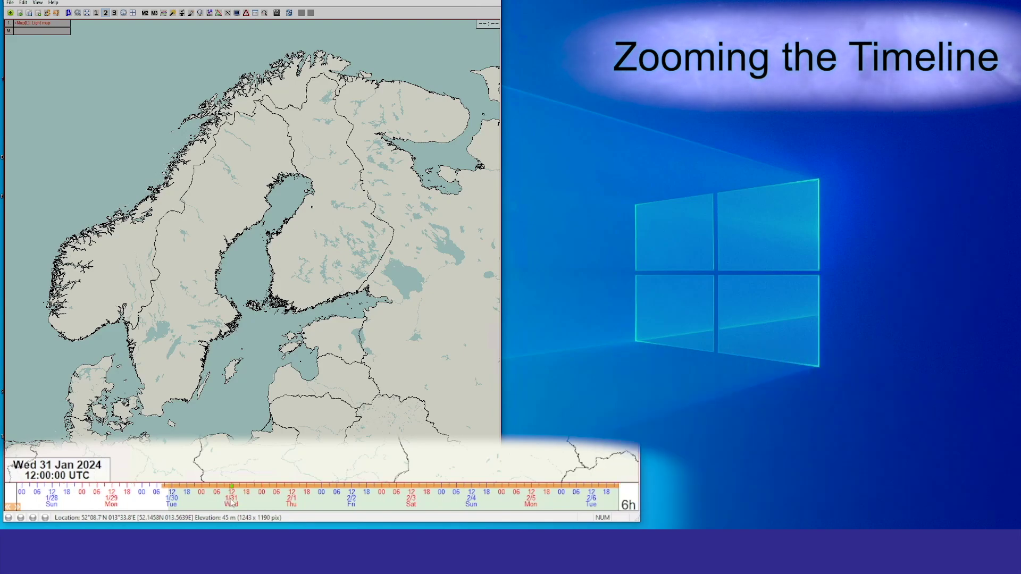
pyautogui.scroll(-5, 319, 500)
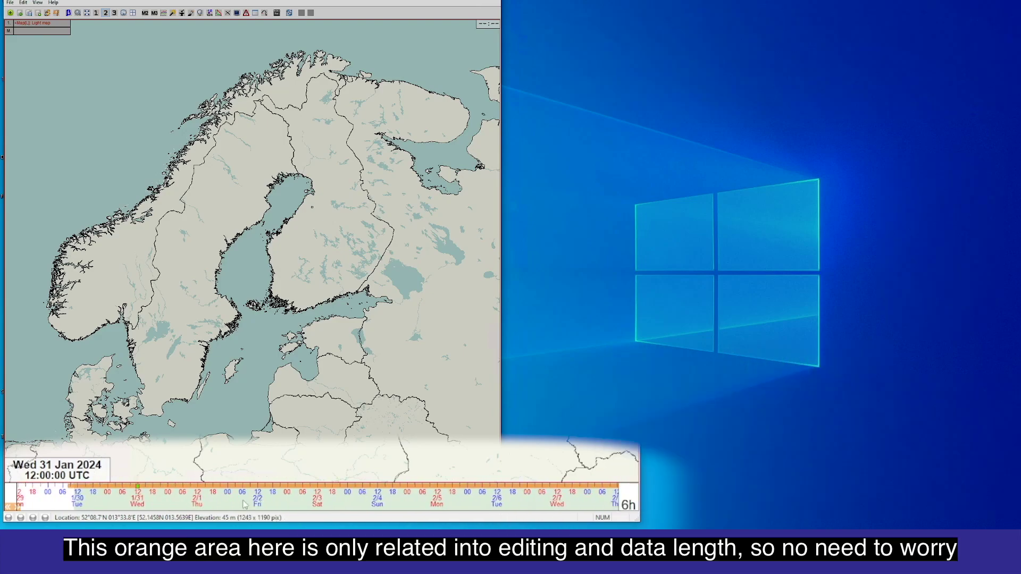
pyautogui.scroll(-2, 241, 503)
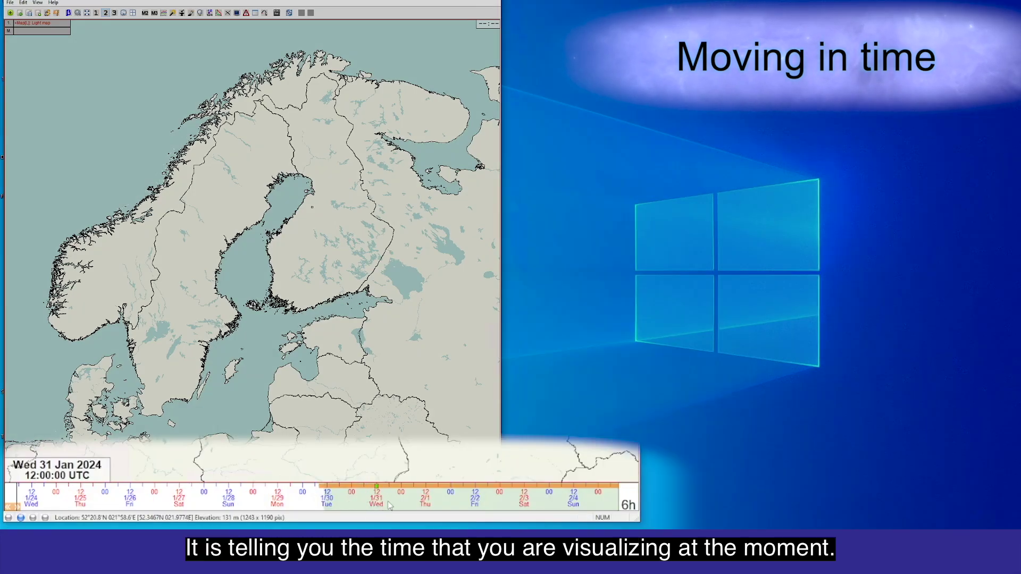
# Zoom the timeline and step the map time back three 6-hour steps.
pyautogui.moveTo(390, 507)
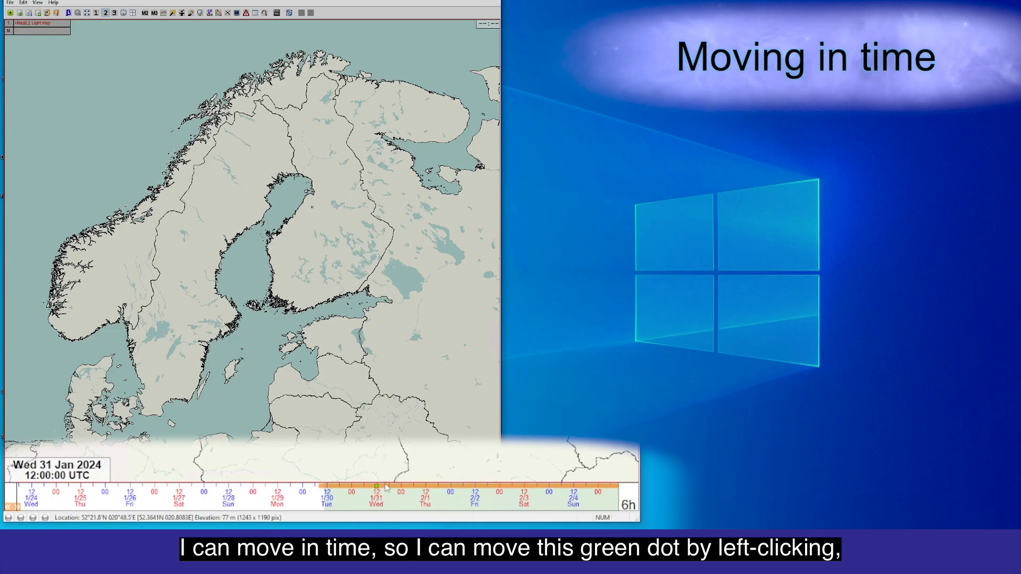
pyautogui.scroll(2, 384, 501)
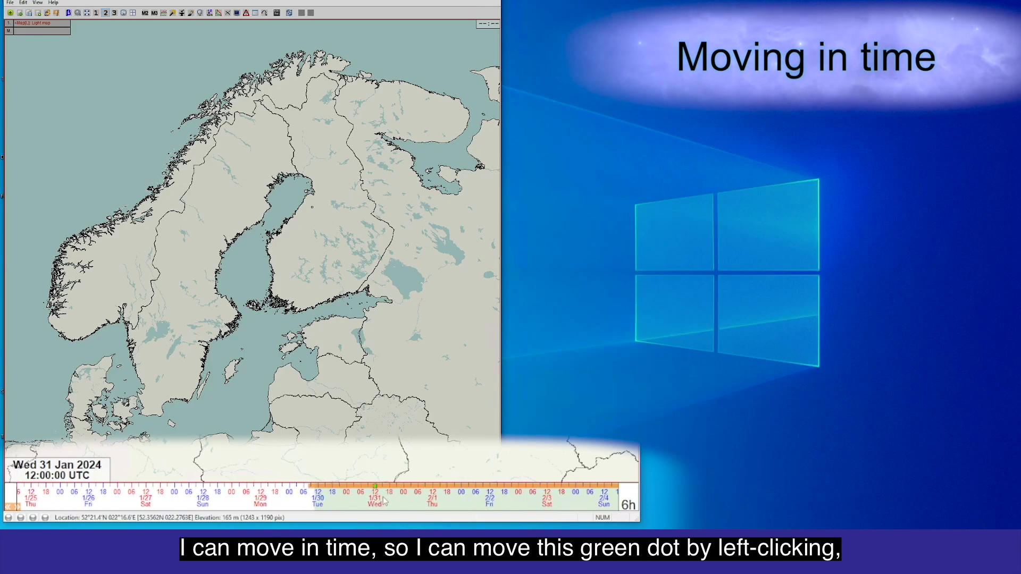
pyautogui.click(383, 505)
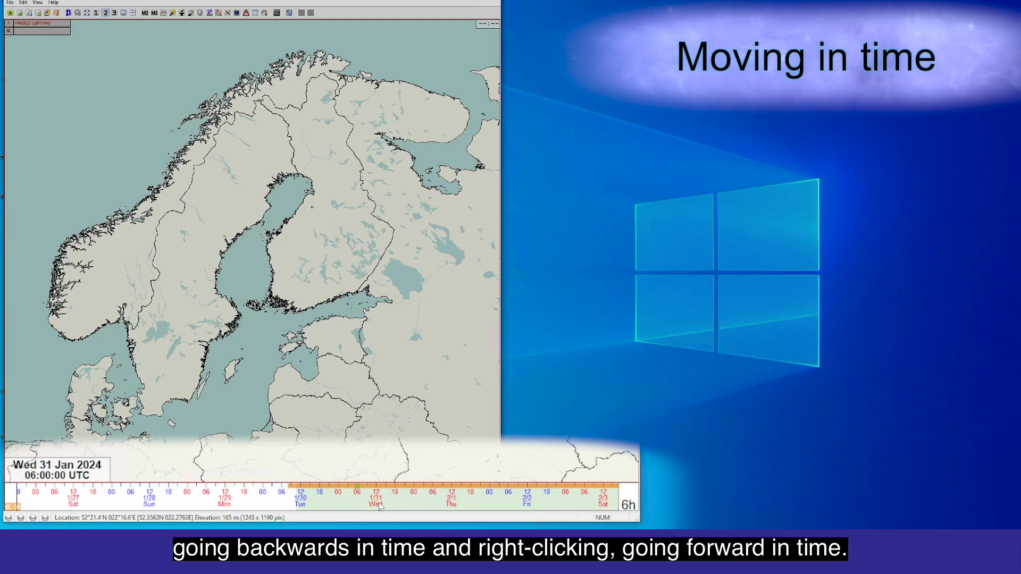
pyautogui.click(378, 507)
pyautogui.click(376, 508)
# Step the map time forward to Thu 01 Feb 00:00, then nudge it with the arrow keys.
pyautogui.rightClick(377, 506)
pyautogui.rightClick(381, 502)
pyautogui.rightClick(381, 503)
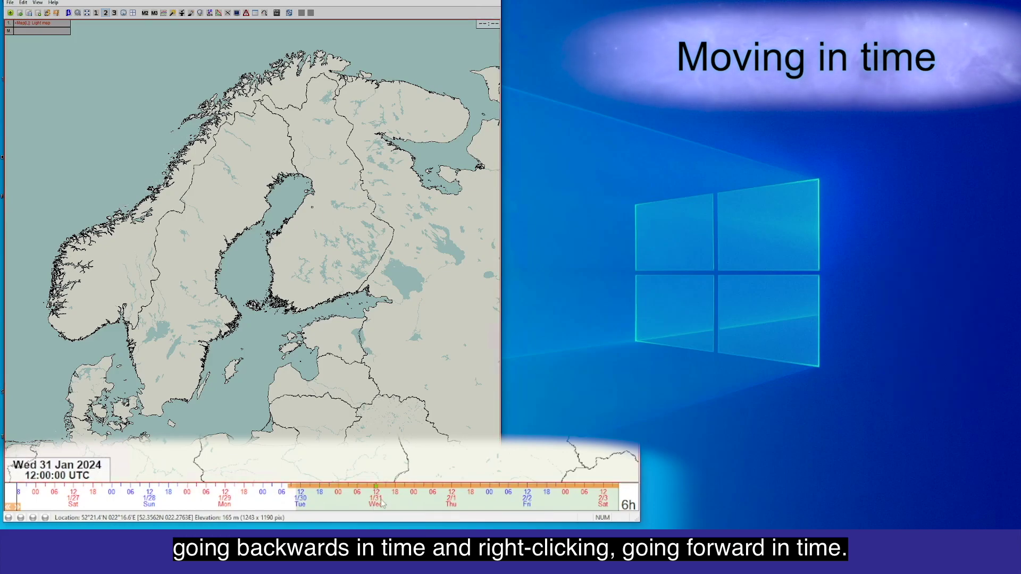
pyautogui.rightClick(381, 503)
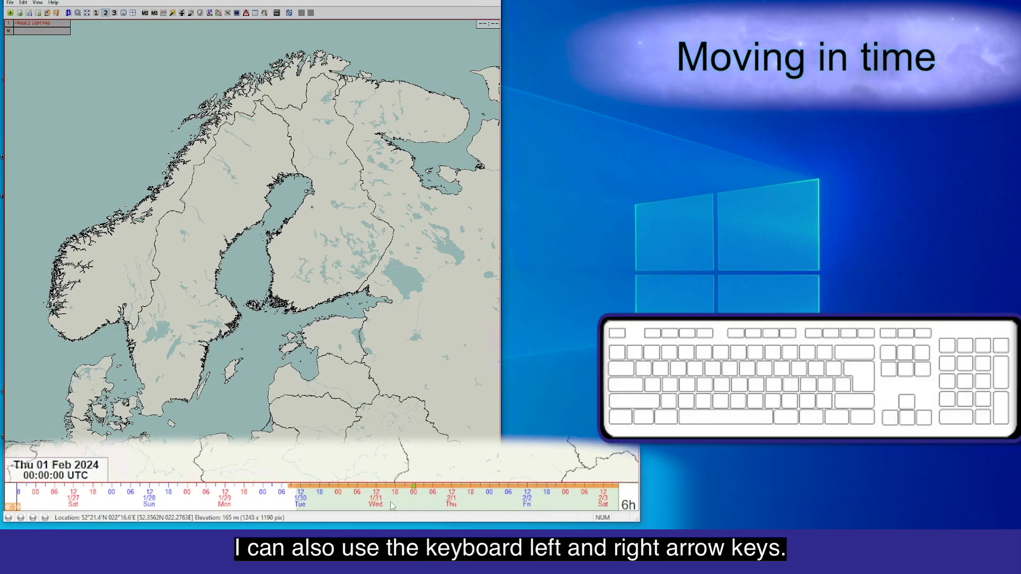
pyautogui.press('Right')
pyautogui.press('Left')
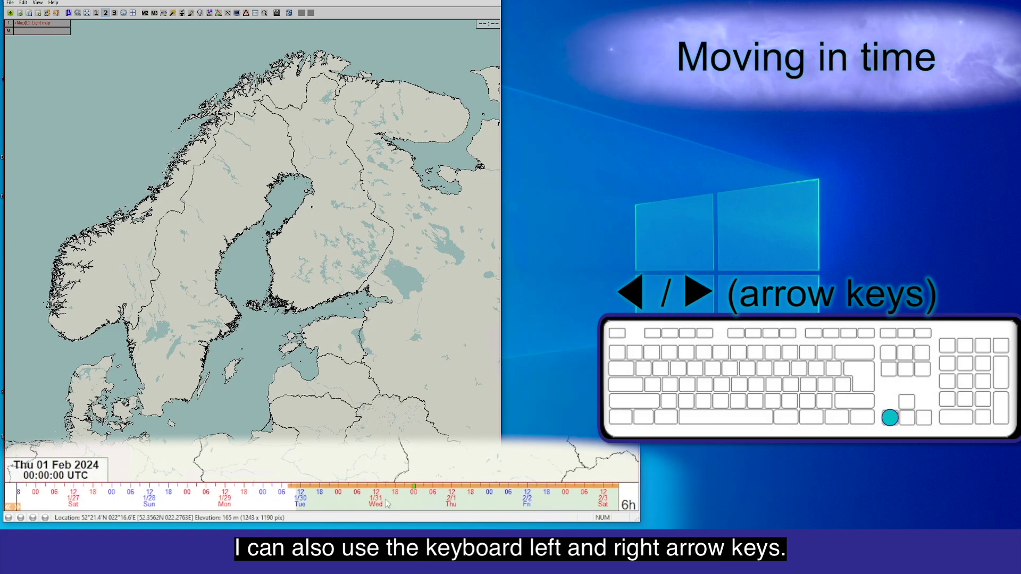
pyautogui.press('Left')
pyautogui.press('Left')
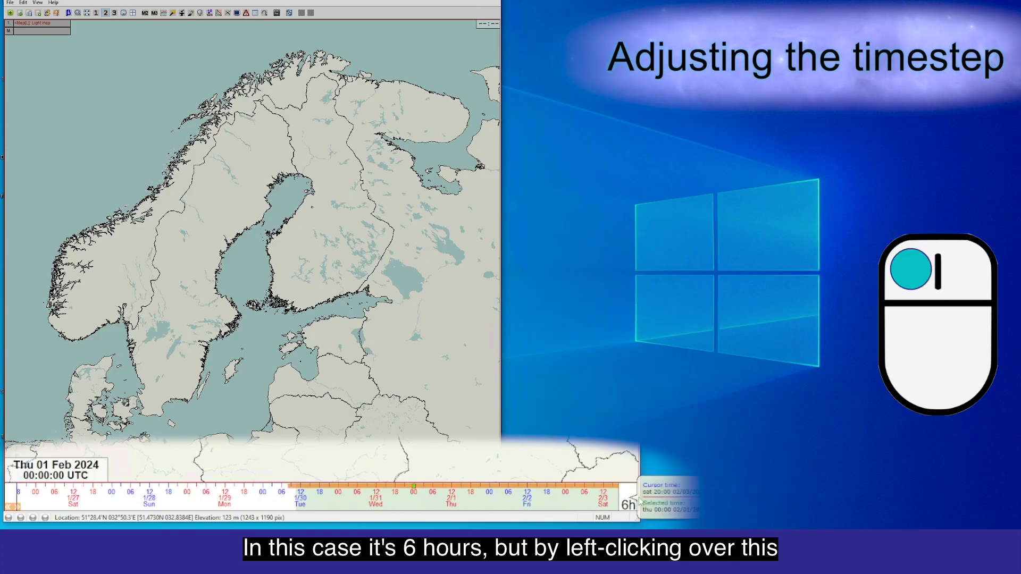
# Shorten the timestep from 6h down to 10min, then lengthen it back to 6h.
pyautogui.click(632, 503)
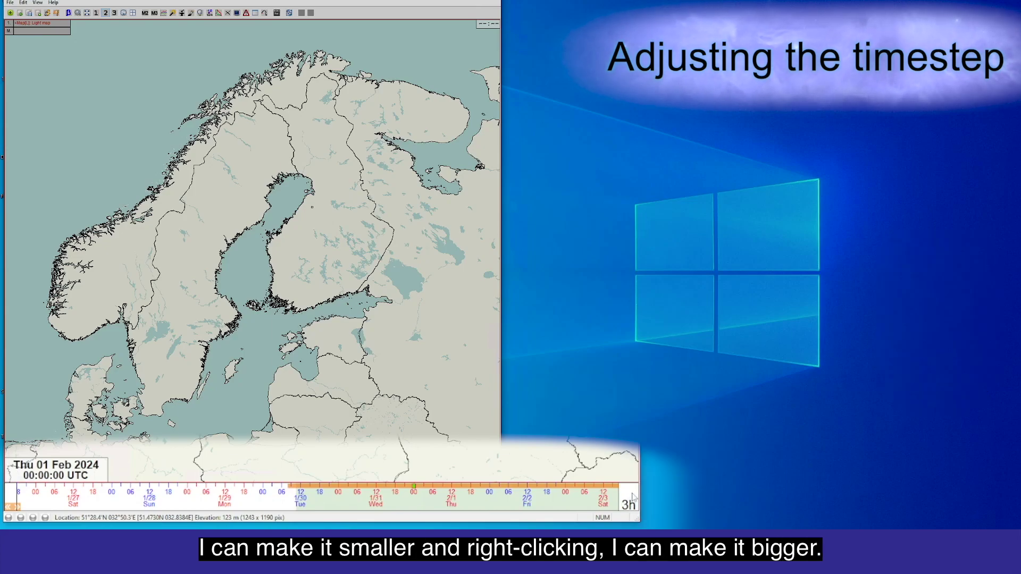
pyautogui.click(632, 500)
pyautogui.click(633, 500)
pyautogui.click(632, 500)
pyautogui.rightClick(632, 498)
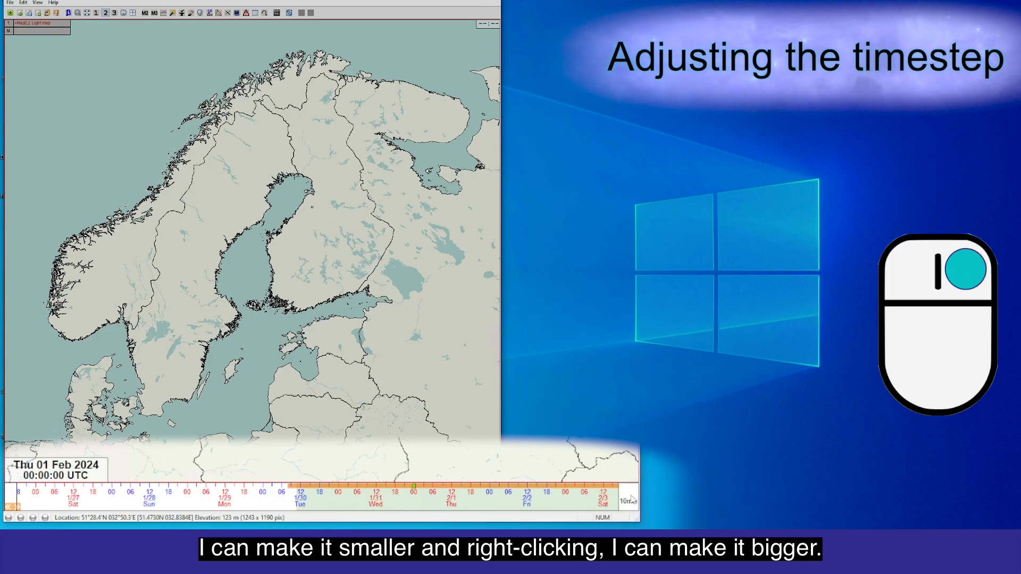
pyautogui.rightClick(632, 500)
pyautogui.rightClick(632, 500)
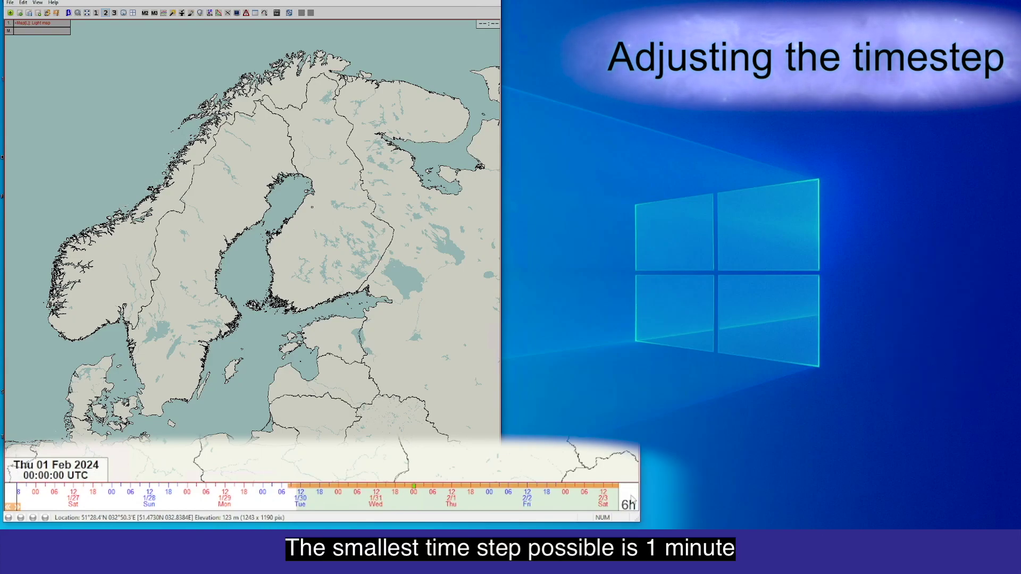
# Run the timestep down to its 1min minimum, up to 48h maximum, then set 12h.
pyautogui.click(632, 499)
pyautogui.click(632, 499)
pyautogui.click(632, 500)
pyautogui.click(633, 500)
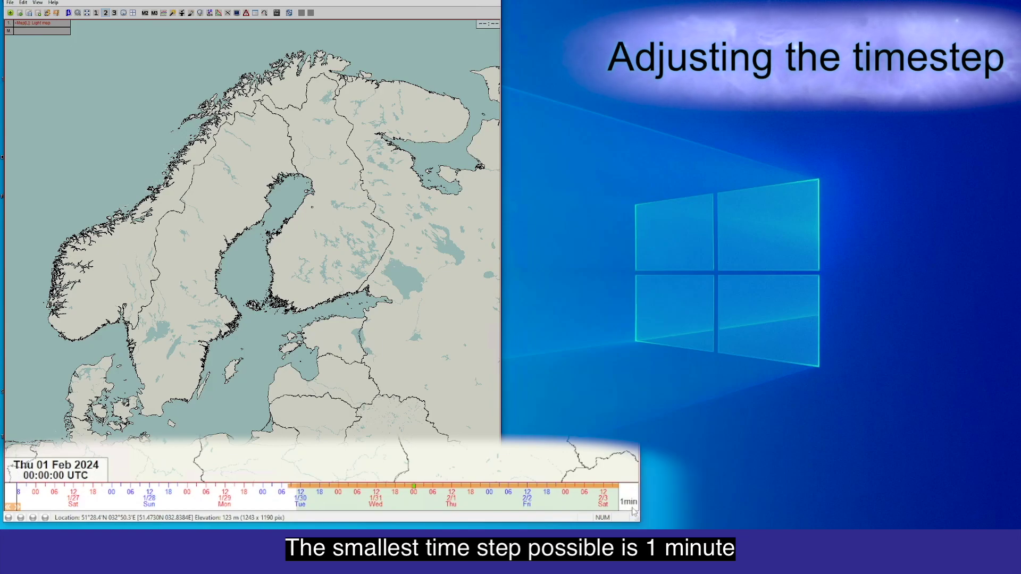
pyautogui.rightClick(632, 502)
pyautogui.rightClick(631, 503)
pyautogui.rightClick(632, 505)
pyautogui.rightClick(632, 507)
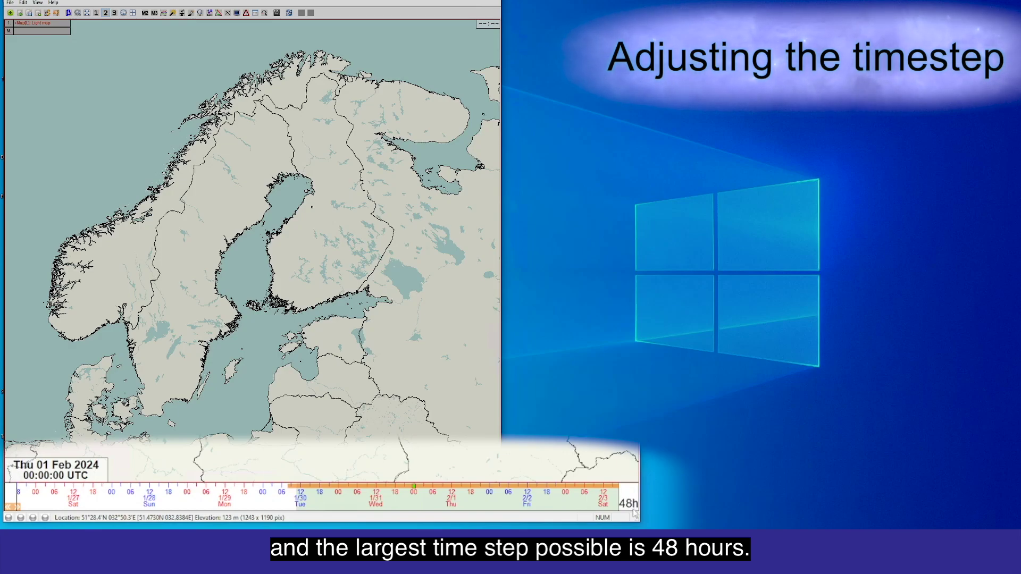
pyautogui.click(633, 503)
pyautogui.click(634, 504)
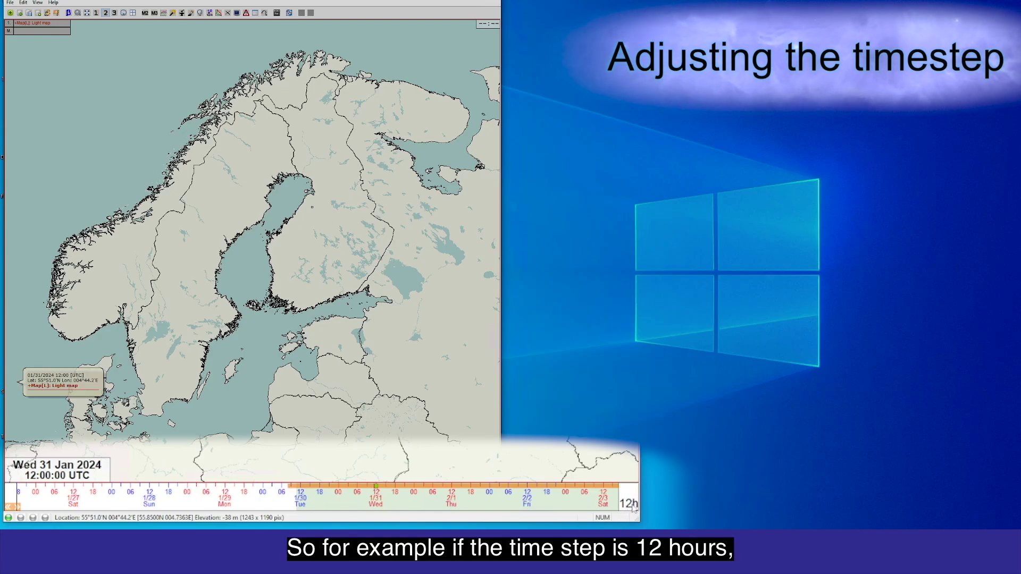
# Move the map time in 12-hour steps, ending at Wed 31 Jan 12:00 UTC.
pyautogui.press('Right')
pyautogui.press('Right')
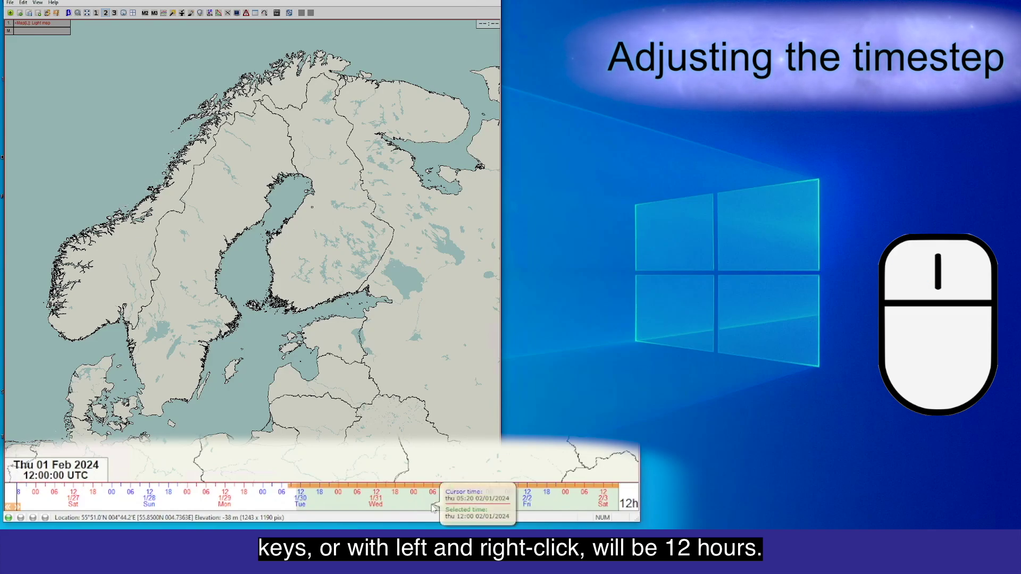
pyautogui.rightClick(432, 508)
pyautogui.rightClick(430, 512)
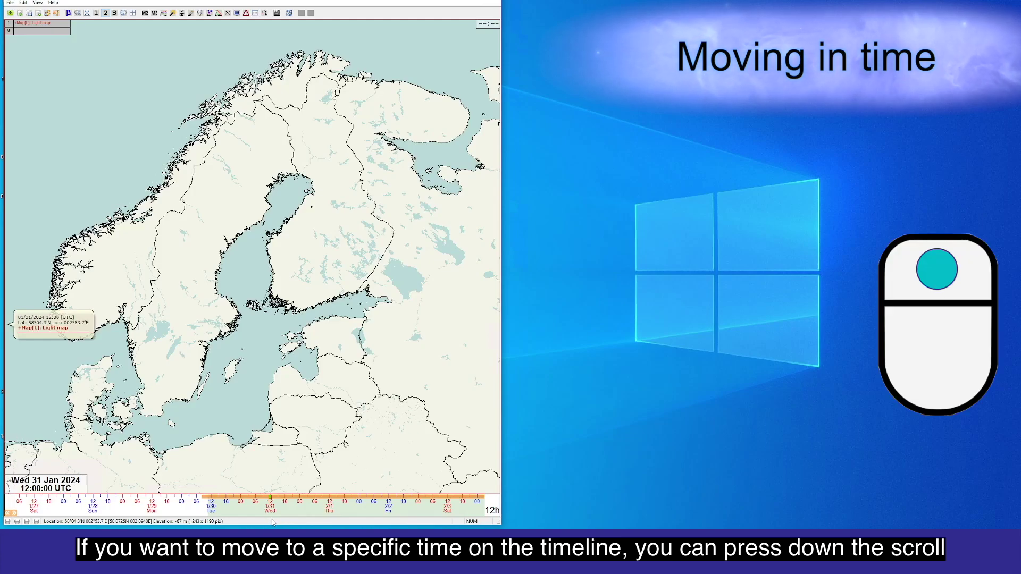
# Jump the map time straight to 1 February from the timeline.
pyautogui.middleClick(330, 509)
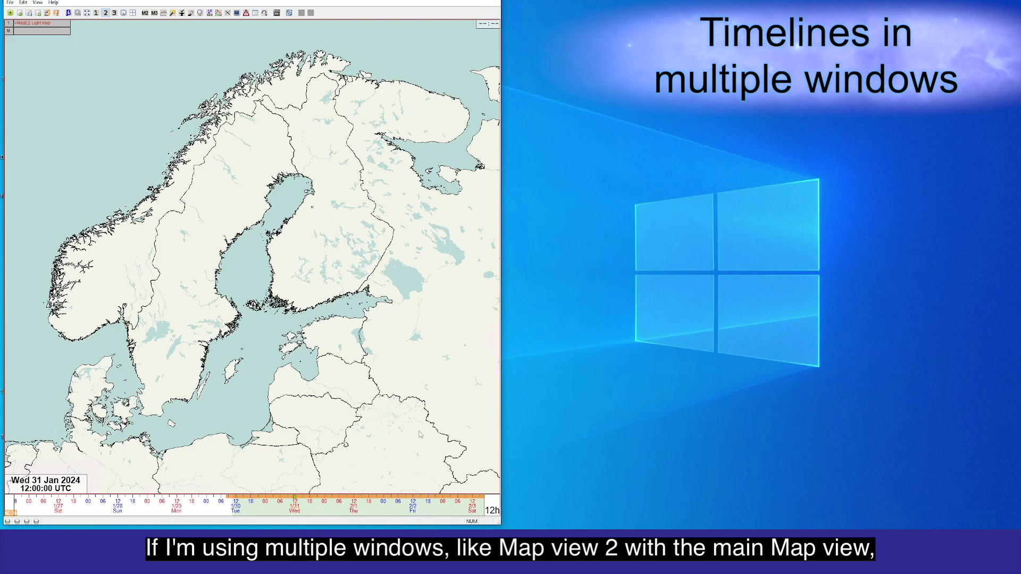
# Open Map view 2 showing Finland beside the main Scandinavia map.
pyautogui.click(146, 13)
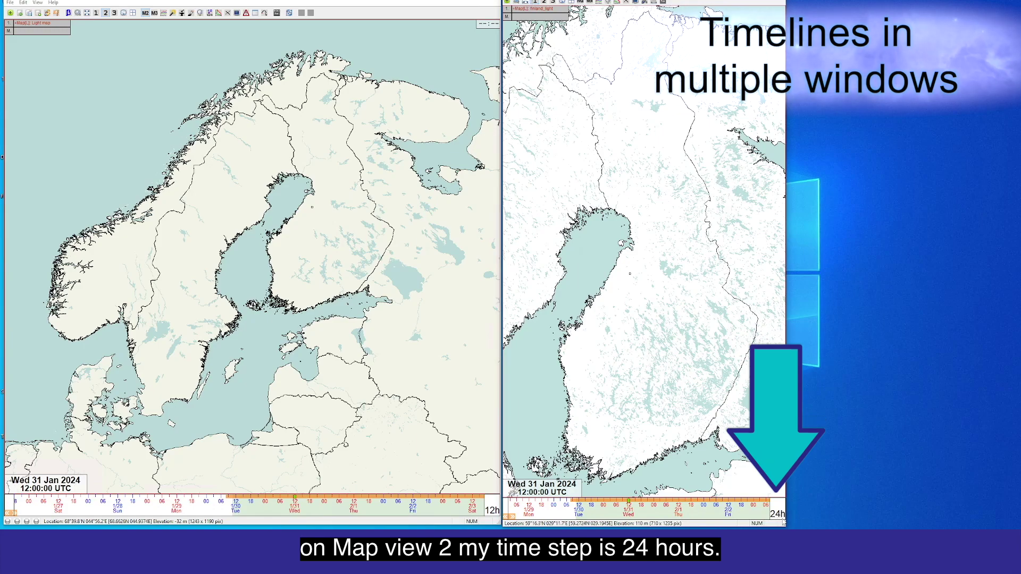
# Change Map view 2's time between Thu 01 Feb and Wed 31 Jan, moving both views together.
pyautogui.click(673, 515)
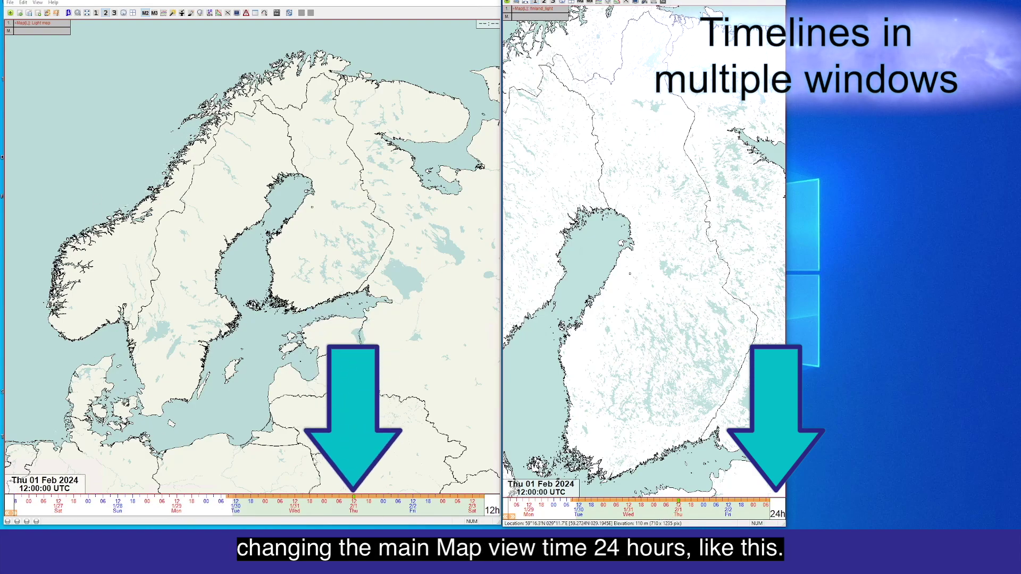
pyautogui.click(669, 513)
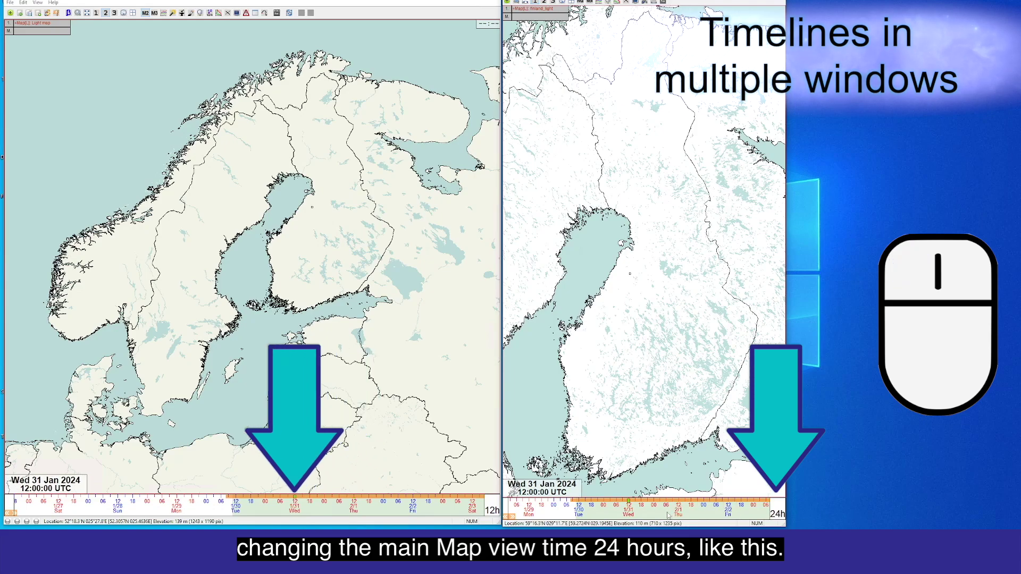
pyautogui.click(668, 515)
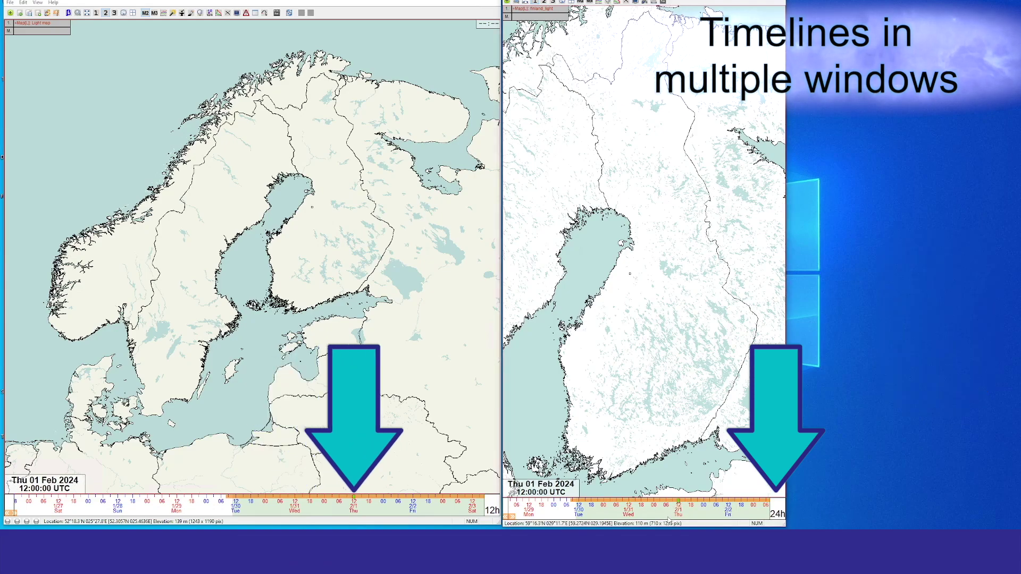
pyautogui.click(645, 515)
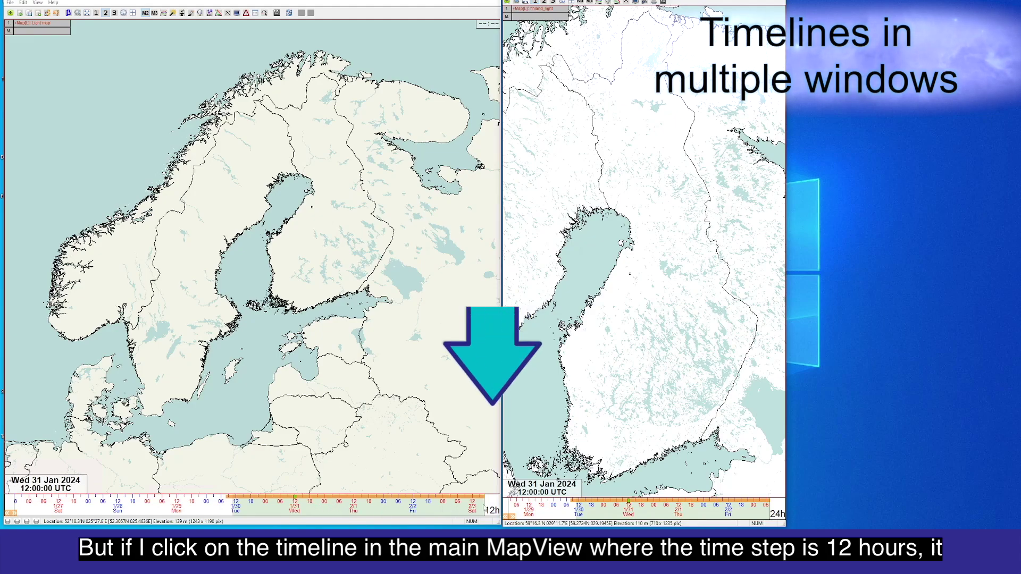
# Advance both views 12 hours from the main map and confirm Lock time with main map view.
pyautogui.click(333, 510)
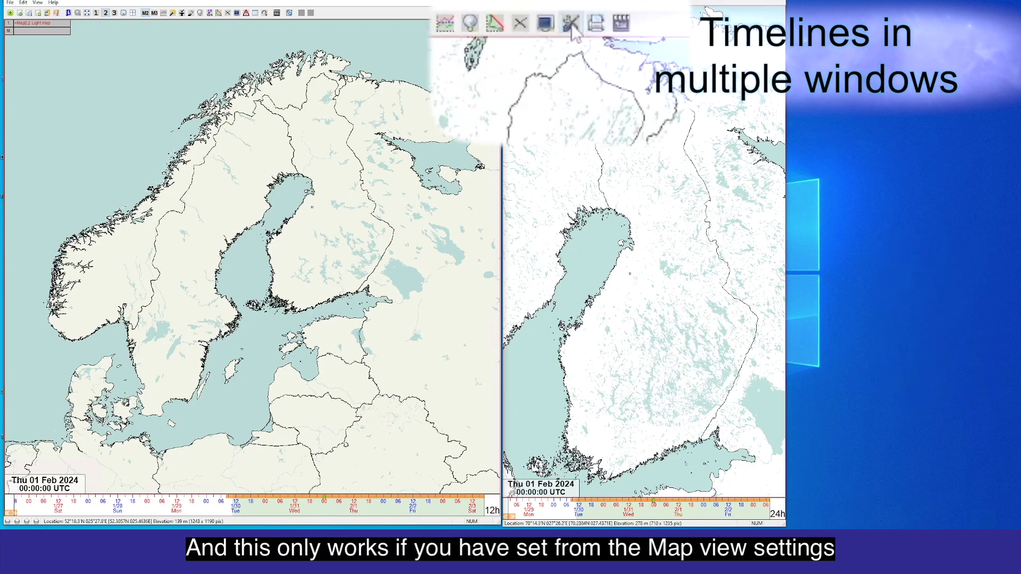
pyautogui.click(571, 24)
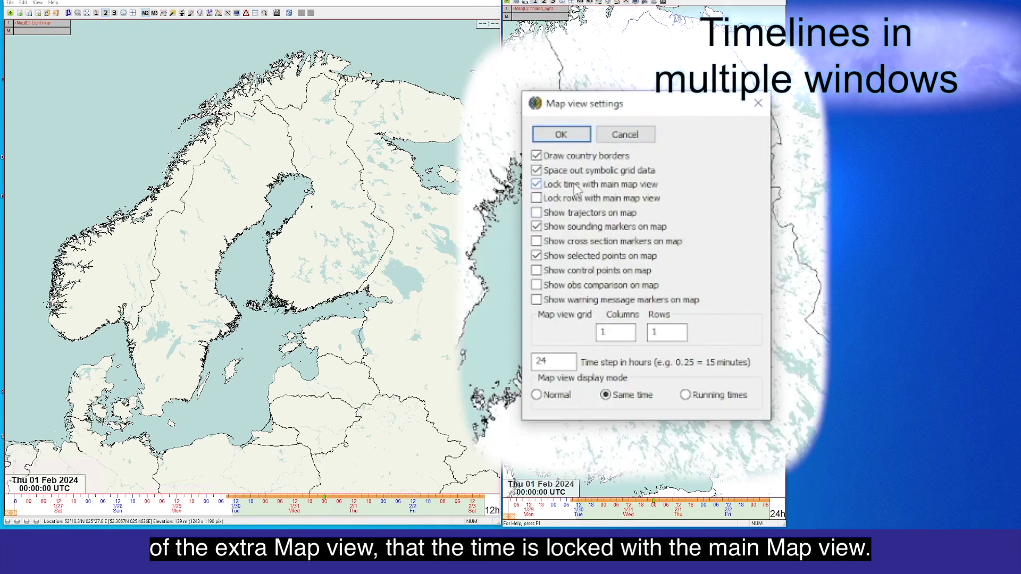
pyautogui.click(560, 135)
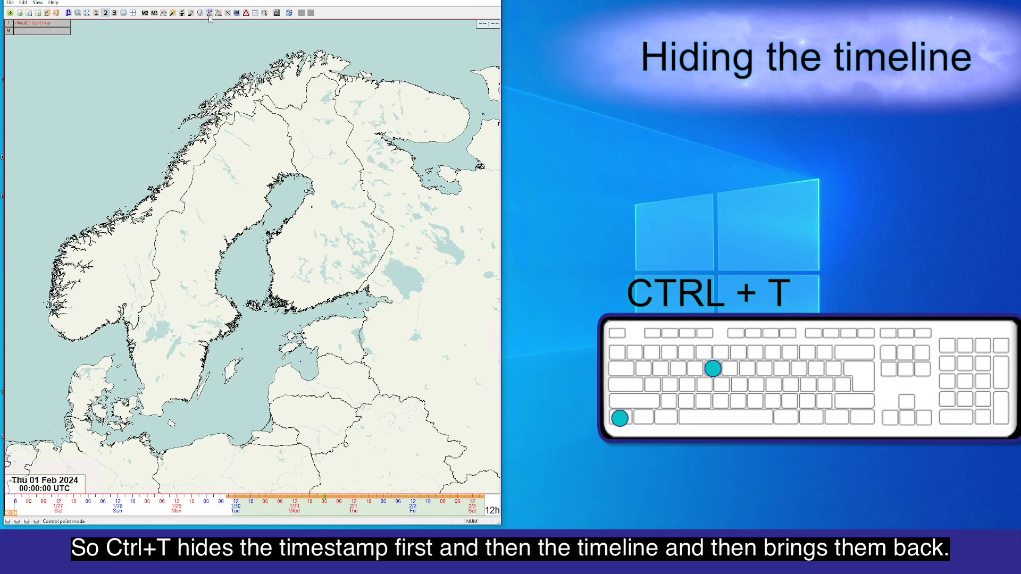
# Cycle Ctrl+T to hide the timestamp, then the timeline, then show both again.
pyautogui.hotkey('ctrl', 't')
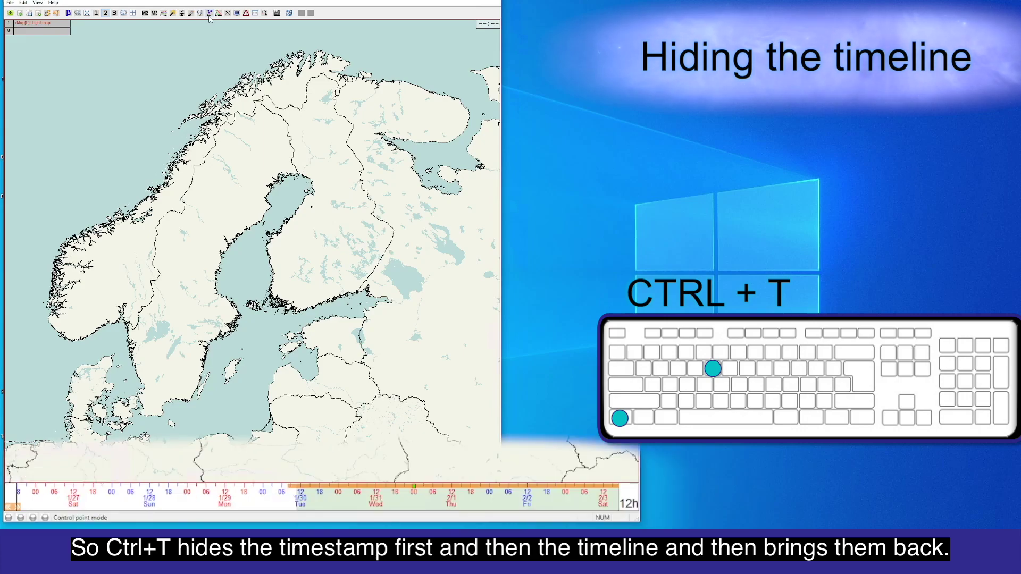
pyautogui.hotkey('ctrl', 't')
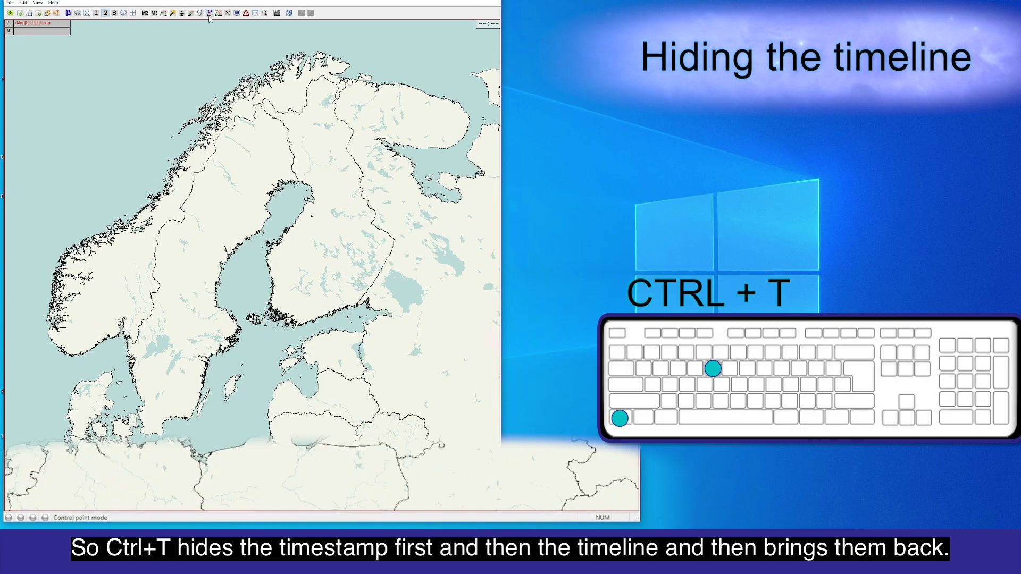
pyautogui.hotkey('ctrl', 't')
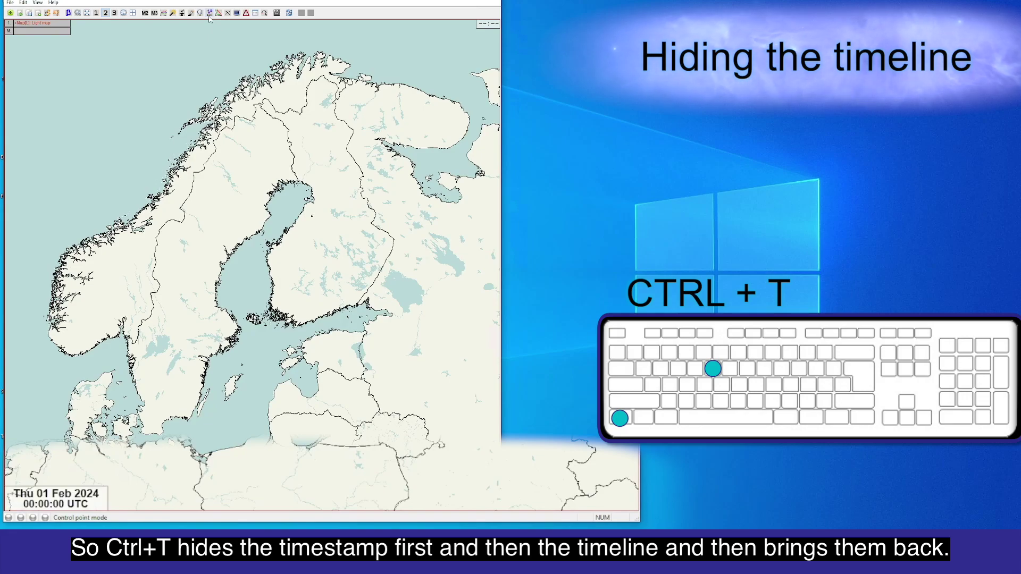